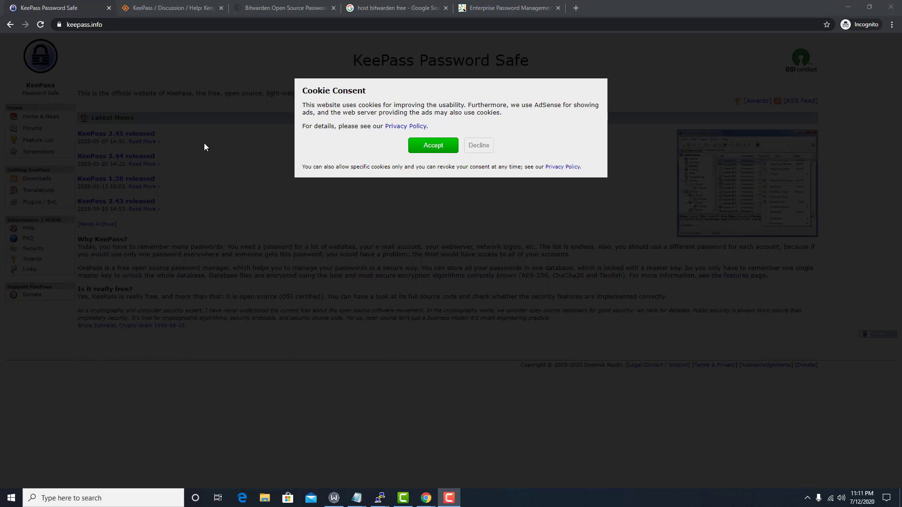
# Glance at the SourceForge KeePass thread, then accept the cookie notice on keepass.info
pyautogui.click(146, 9)
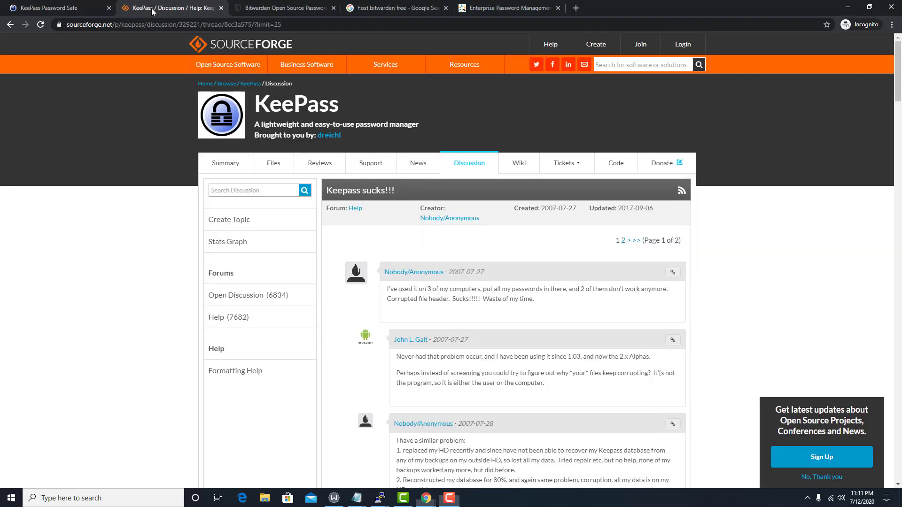
pyautogui.click(106, 8)
pyautogui.click(429, 146)
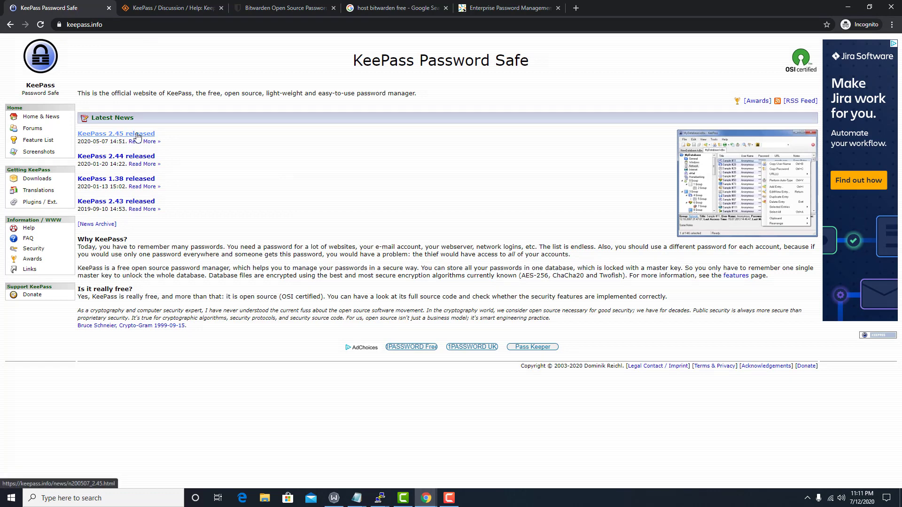
# Download the KeePass 2.45 Windows installer, then scroll through the SourceForge discussion thread
pyautogui.click(39, 180)
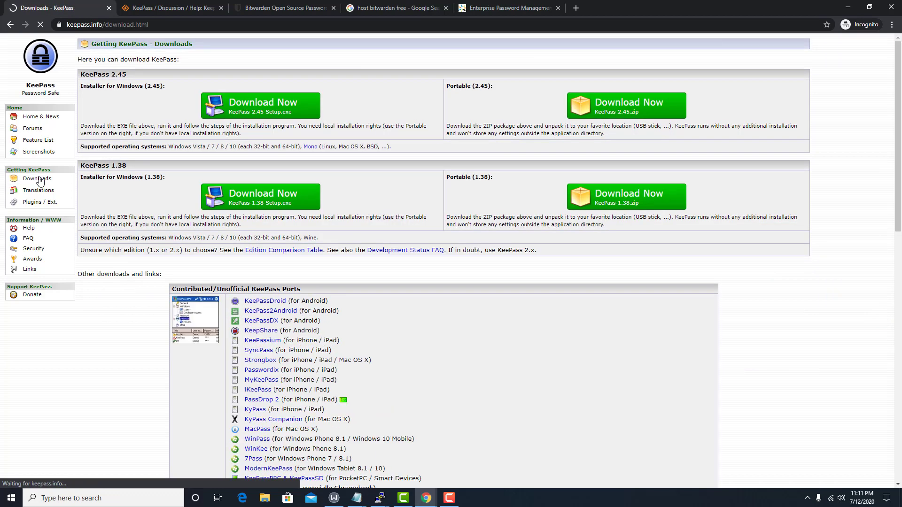
pyautogui.click(252, 112)
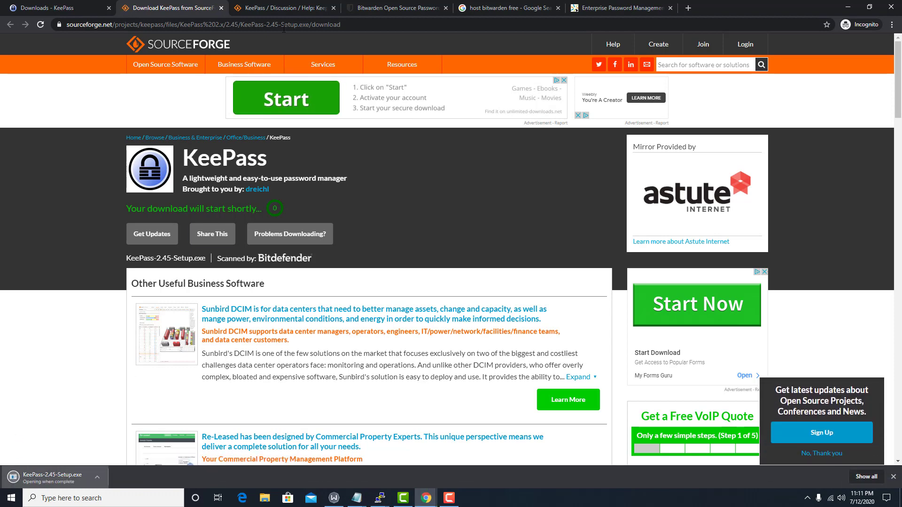
pyautogui.click(280, 9)
pyautogui.scroll(-3, 431, 152)
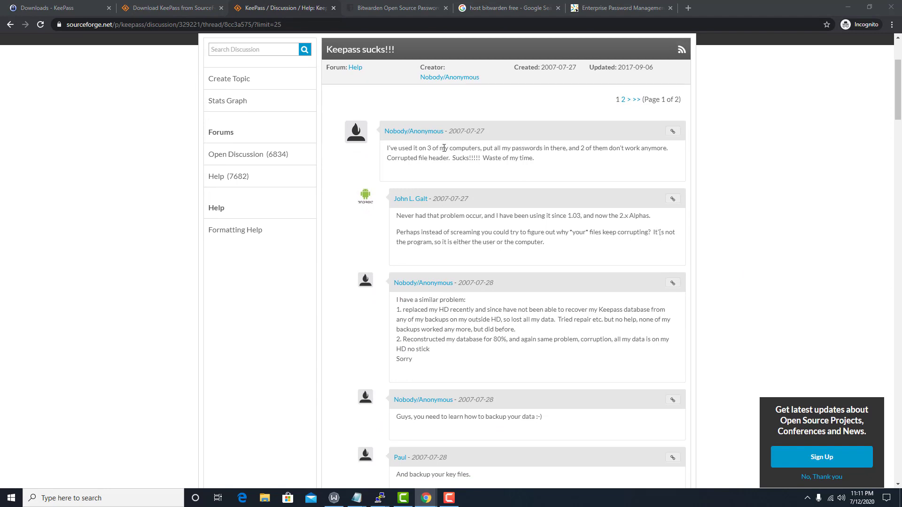
pyautogui.scroll(-1, 444, 148)
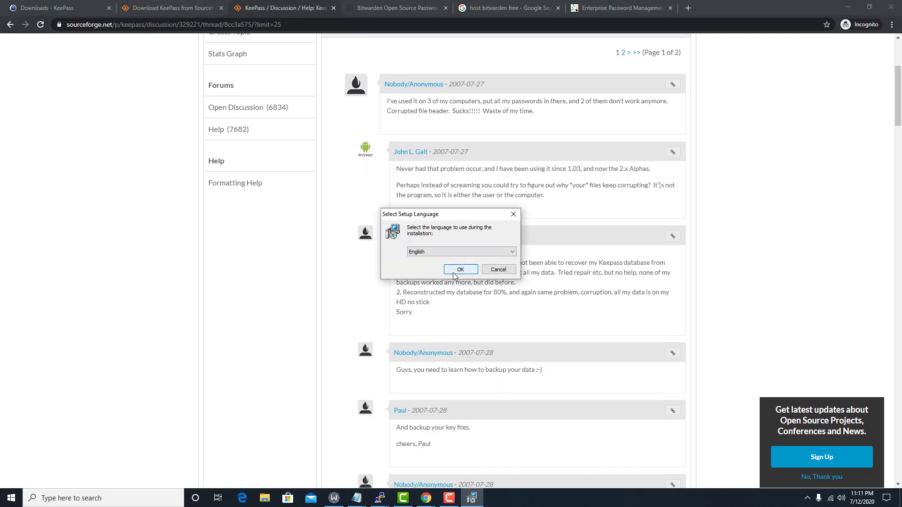
# Choose English setup, accept the license, and keep the default folder and full components
pyautogui.click(454, 270)
pyautogui.click(404, 295)
pyautogui.click(516, 327)
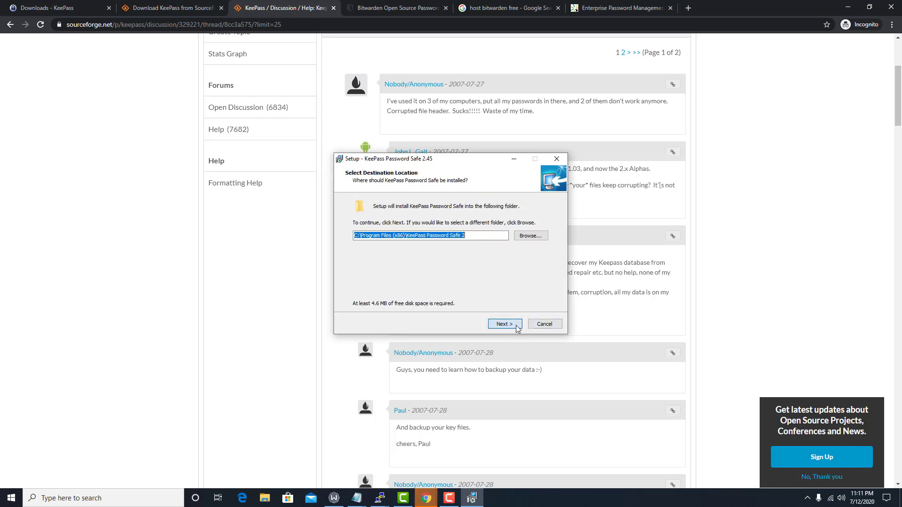
pyautogui.click(514, 325)
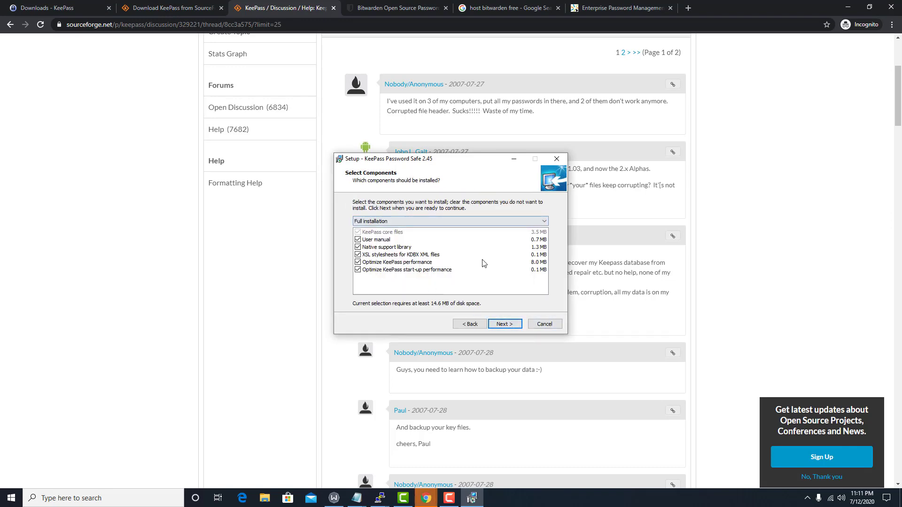
pyautogui.click(511, 327)
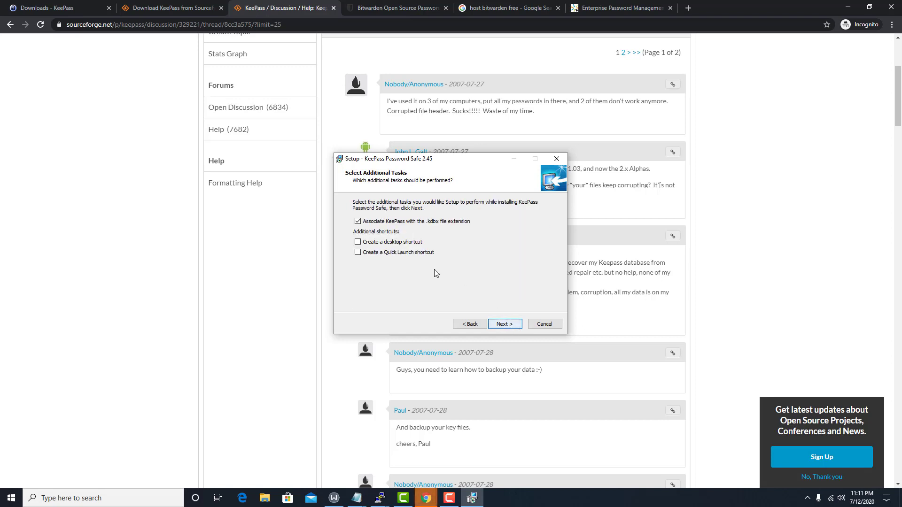
# Add desktop and Quick Launch shortcuts, install and launch KeePass, and disable update checks
pyautogui.click(404, 243)
pyautogui.click(413, 252)
pyautogui.click(504, 325)
pyautogui.click(506, 324)
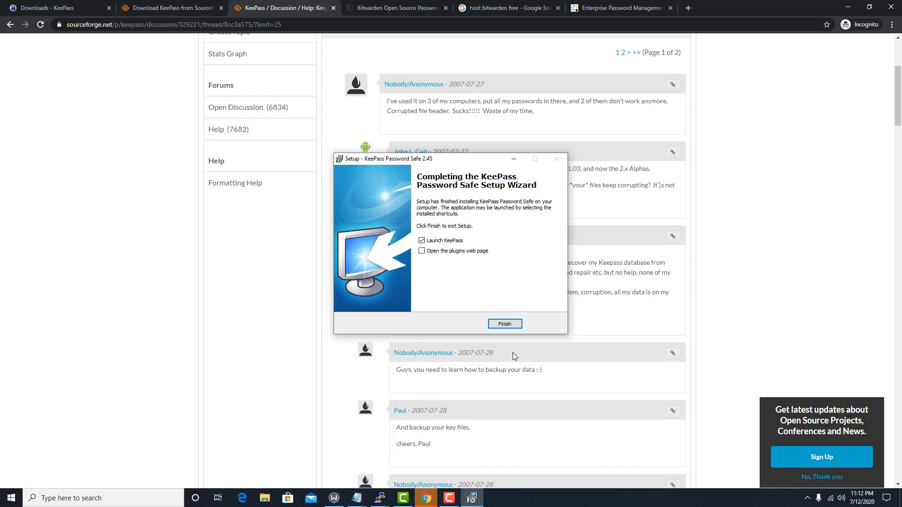
pyautogui.click(511, 323)
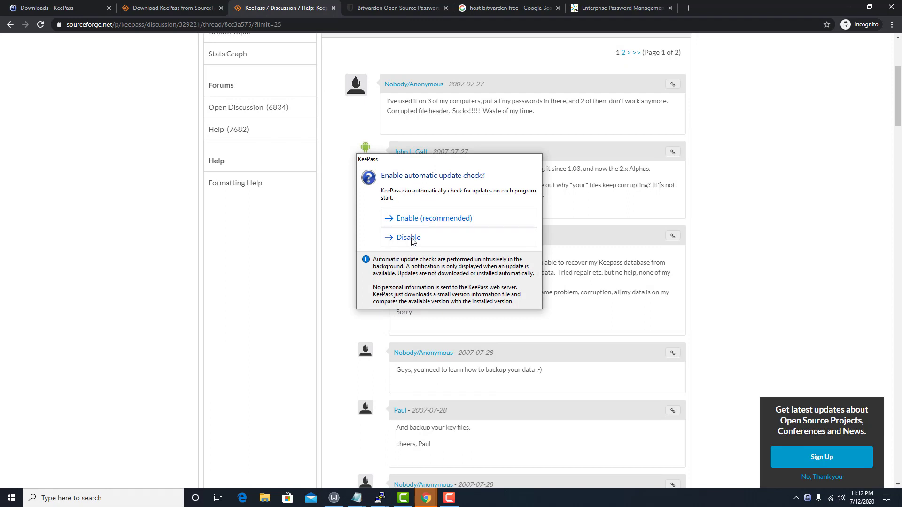
pyautogui.click(449, 217)
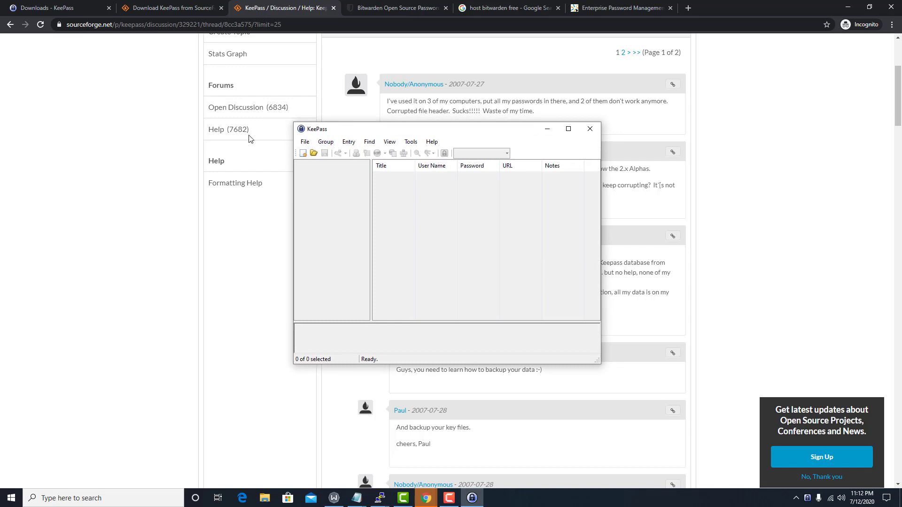
# Start a new KeePass database and save it as Wild1.kdbx
pyautogui.moveTo(340, 128); pyautogui.dragTo(156, 148)
pyautogui.click(120, 161)
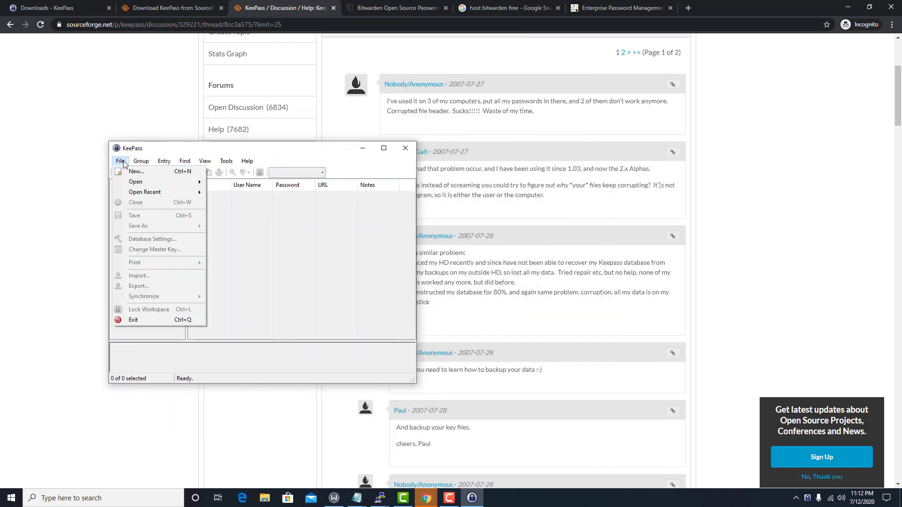
pyautogui.click(136, 172)
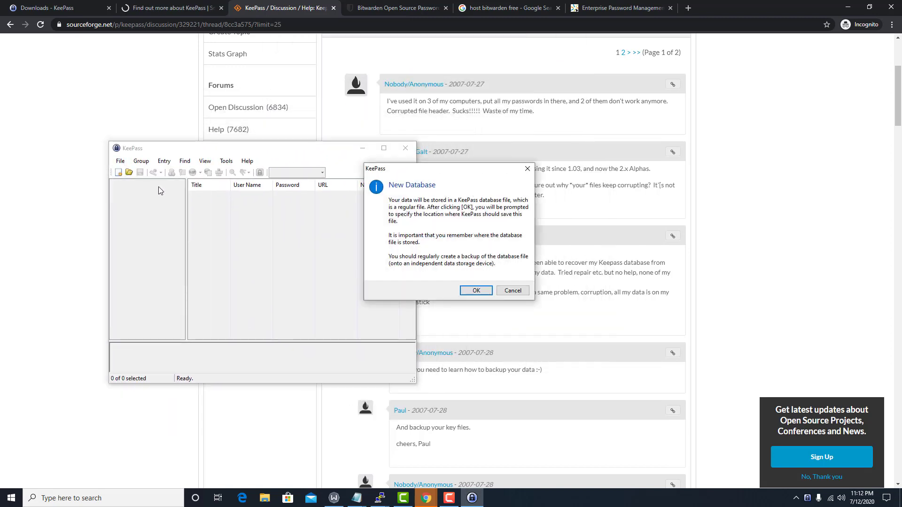
pyautogui.click(476, 291)
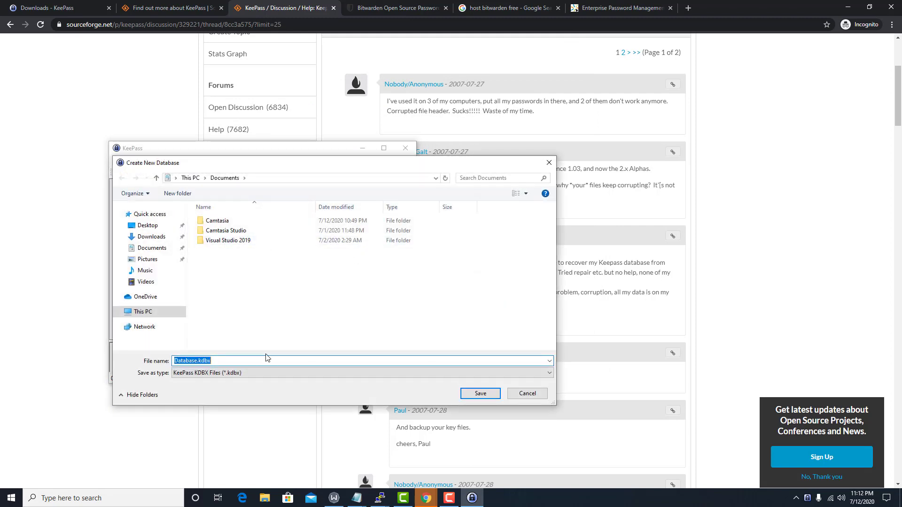
pyautogui.write('Wild1')
pyautogui.press('Return')
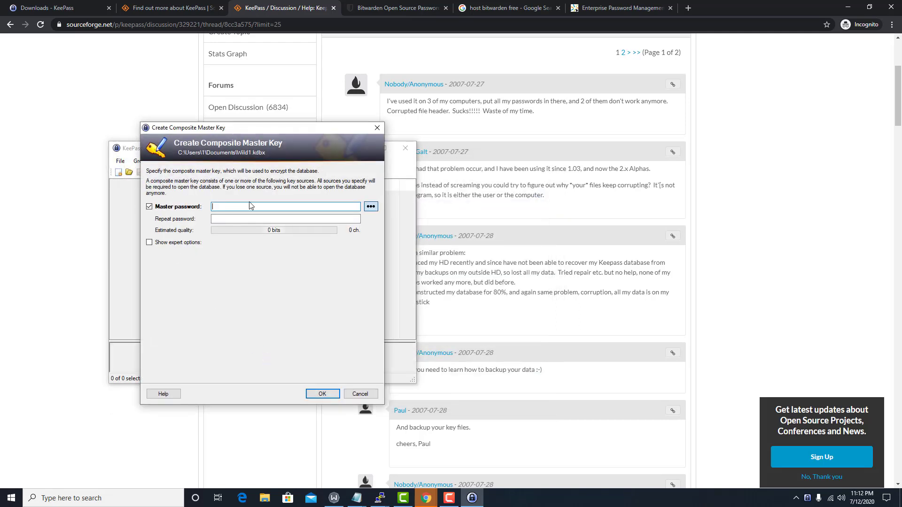
# Set and confirm the master password, accepting the weak-password warning
pyautogui.write('••••••••••')
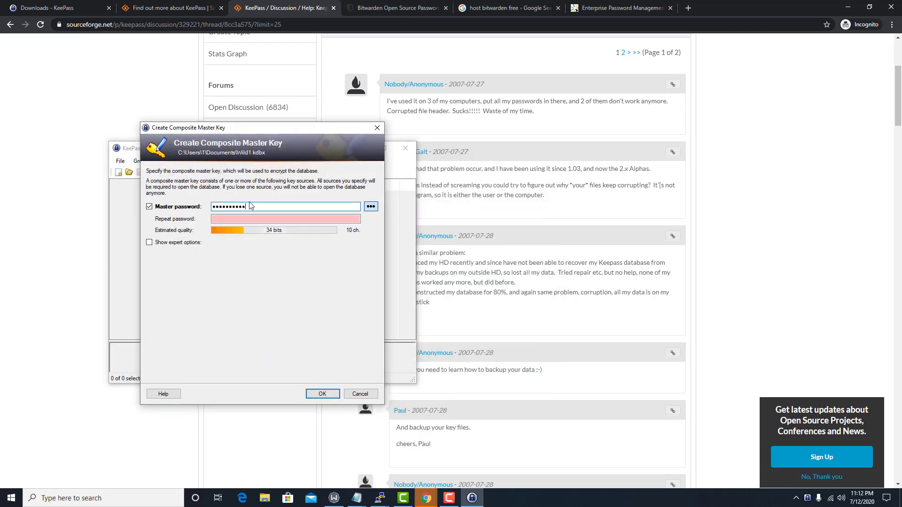
pyautogui.press('Tab')
pyautogui.press('Tab')
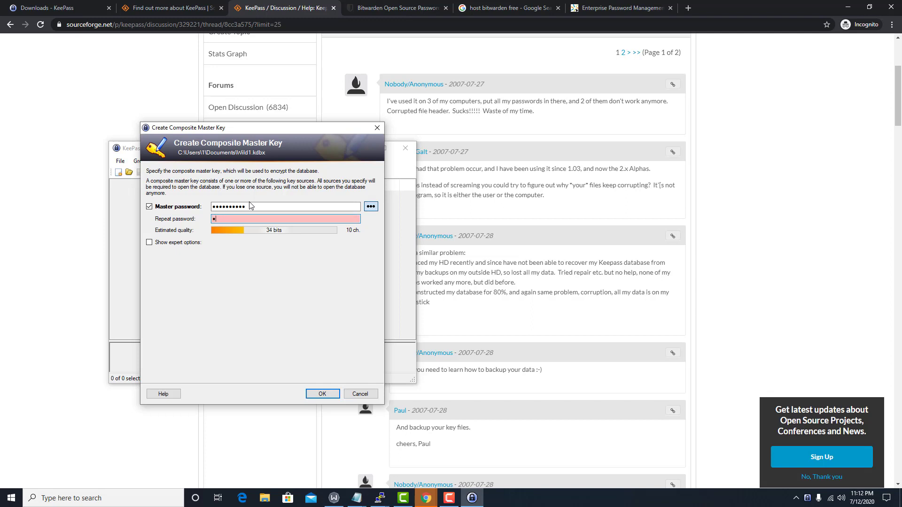
pyautogui.write('••••••••••')
pyautogui.press('Return')
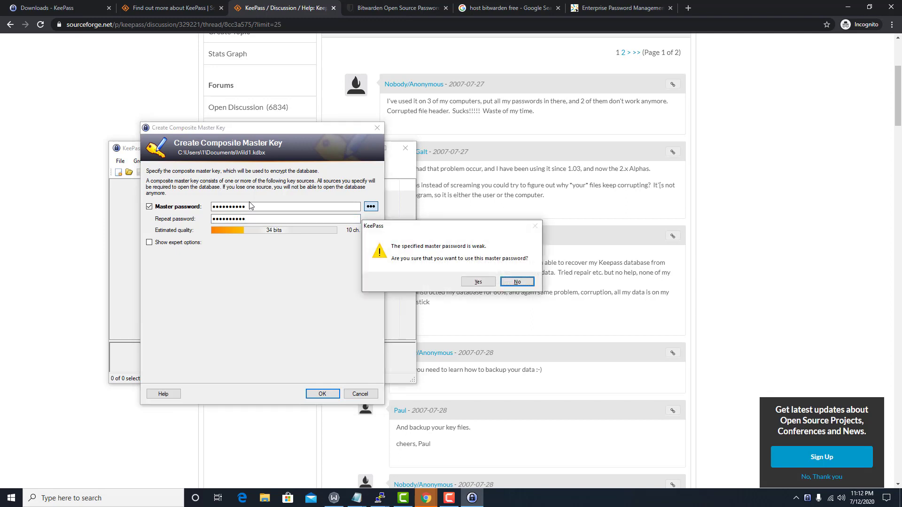
pyautogui.click(477, 281)
pyautogui.click(221, 212)
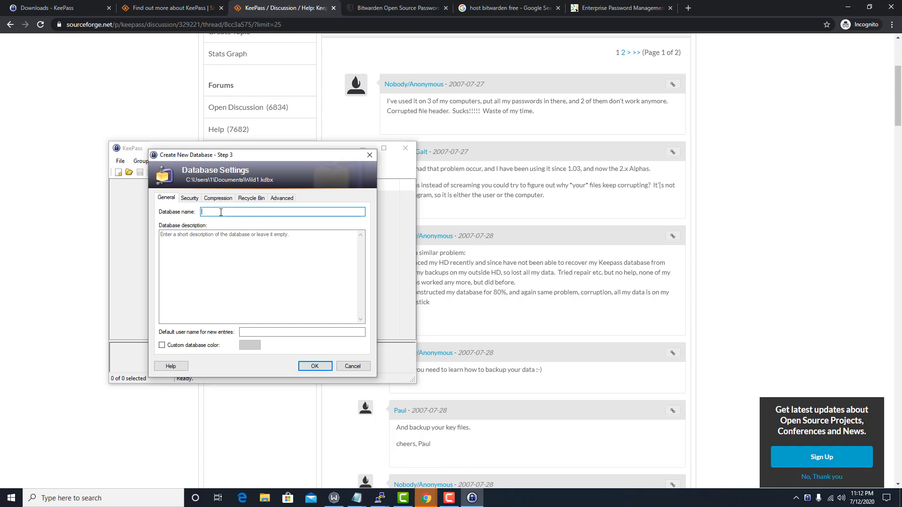
# Name the database Waffles, describe it as 'Waffle house company', and leave default user name empty
pyautogui.write('Waffles')
pyautogui.click(241, 239)
pyautogui.write('W')
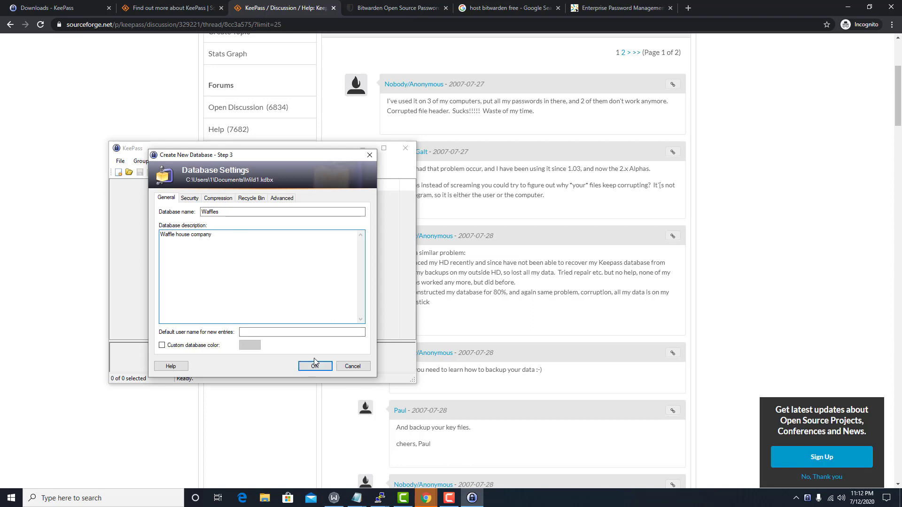
pyautogui.click(252, 332)
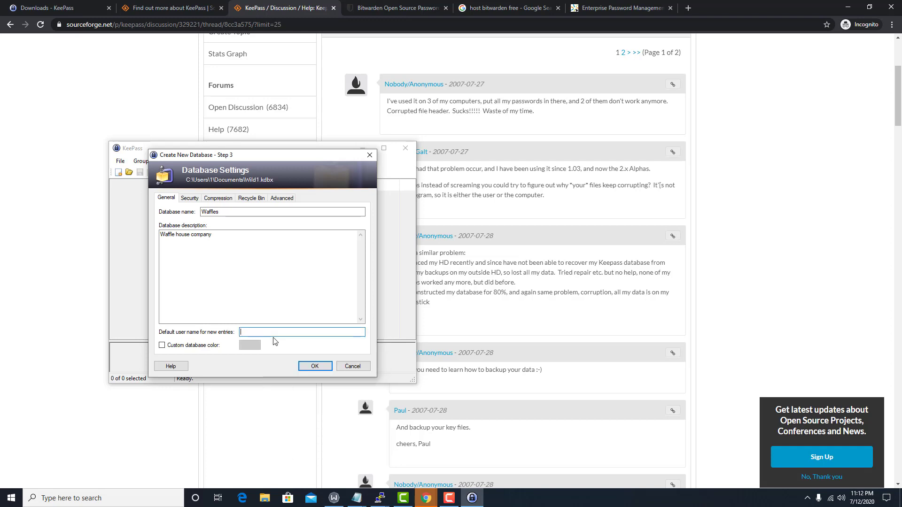
pyautogui.write('kroy')
pyautogui.press('BackSpace')
pyautogui.press('BackSpace')
pyautogui.press('BackSpace')
pyautogui.press('BackSpace')
pyautogui.click(314, 366)
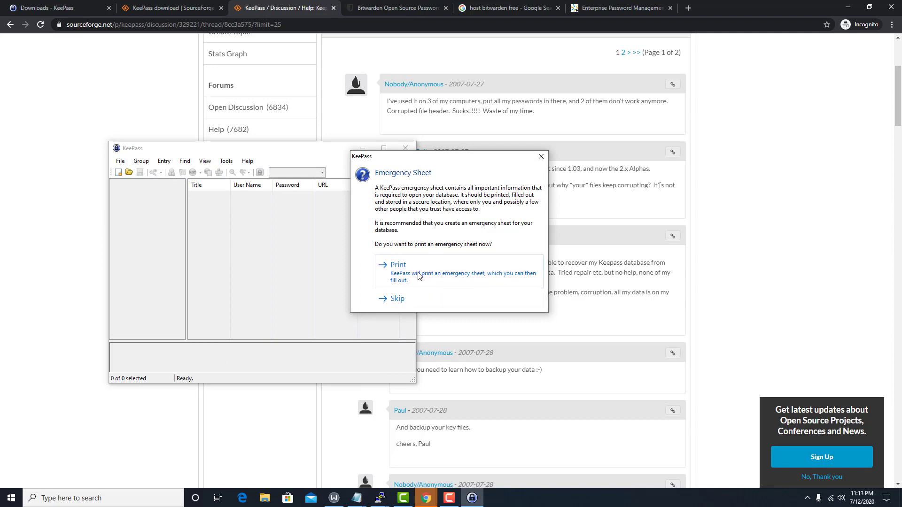
# Skip the emergency sheet and add an O365 group under Wild1
pyautogui.click(400, 298)
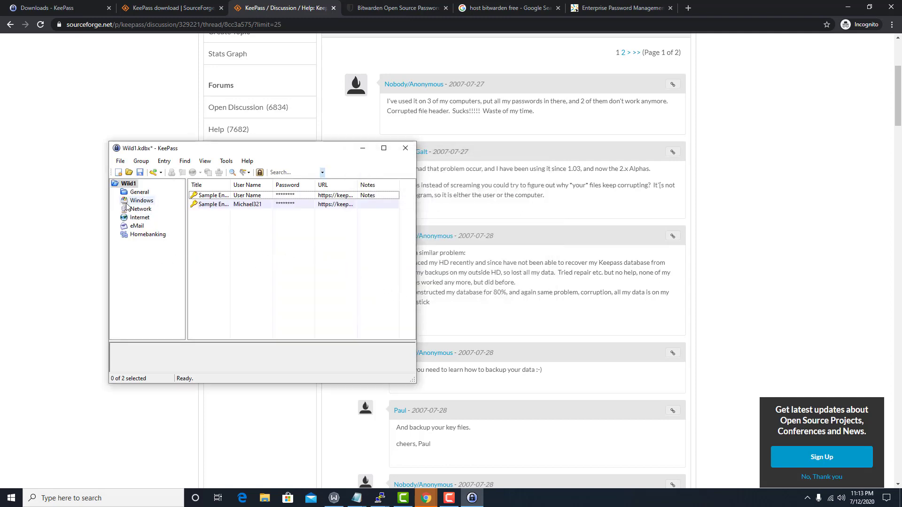
pyautogui.rightClick(127, 184)
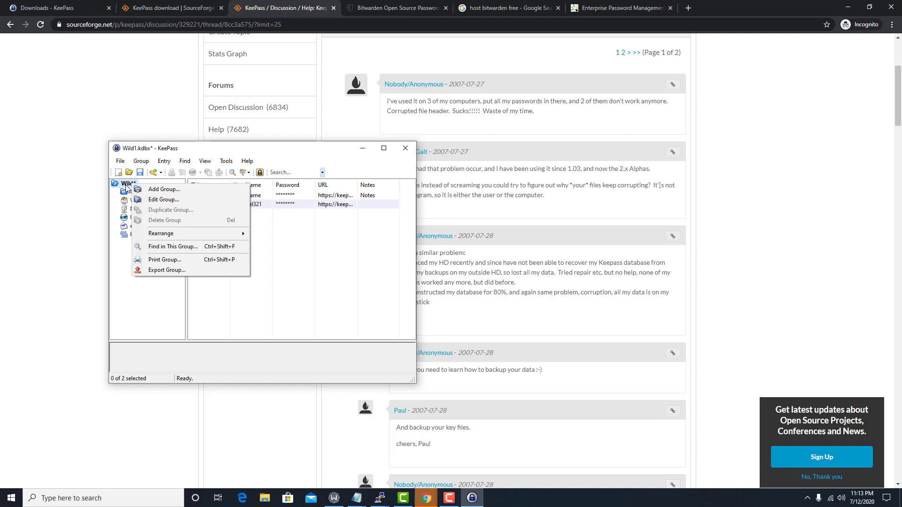
pyautogui.click(162, 189)
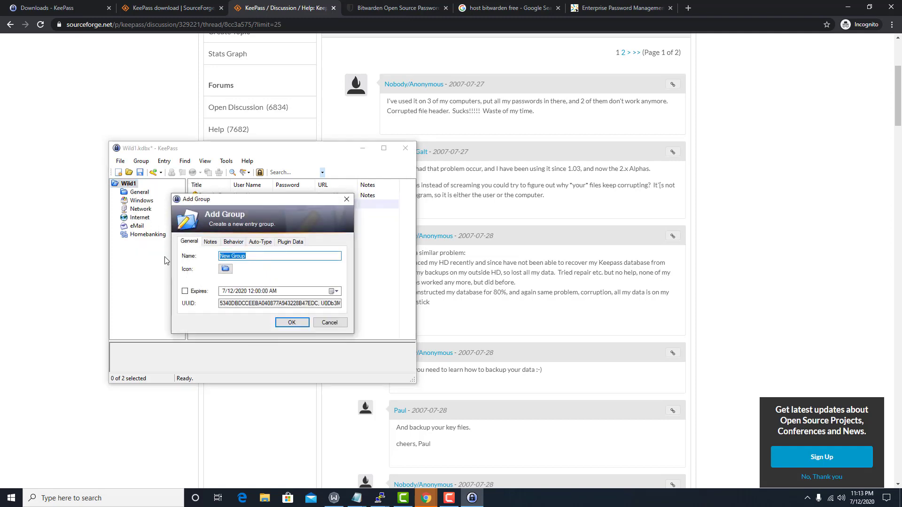
pyautogui.write('O365')
pyautogui.press('Return')
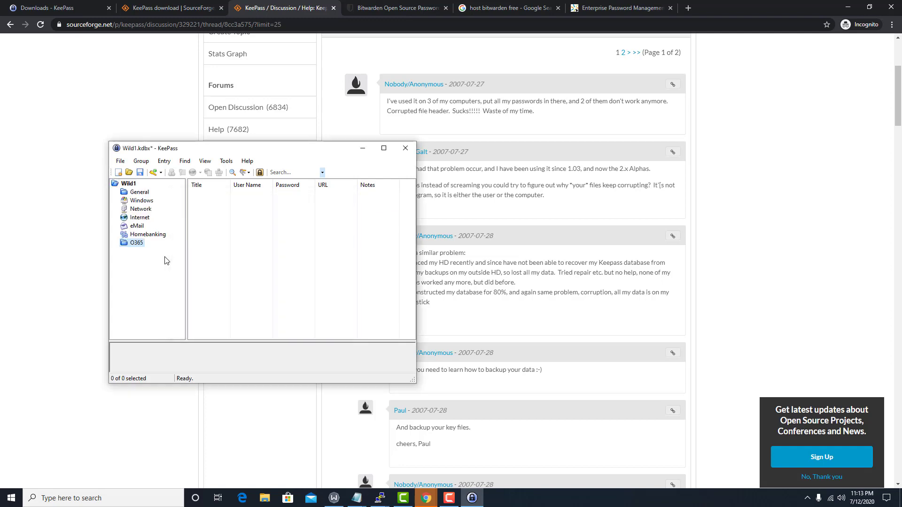
# Add an Email entry to O365 with the account's e-mail as user name and a generated password
pyautogui.rightClick(213, 234)
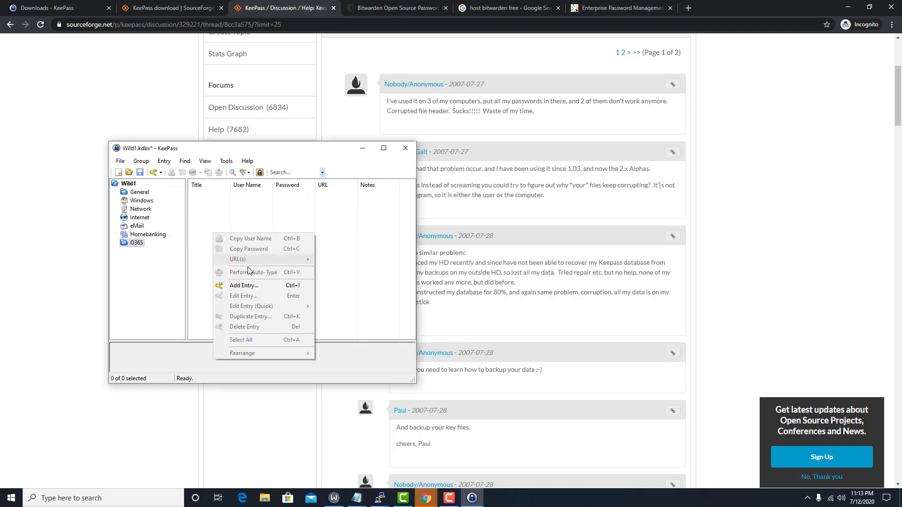
pyautogui.click(244, 285)
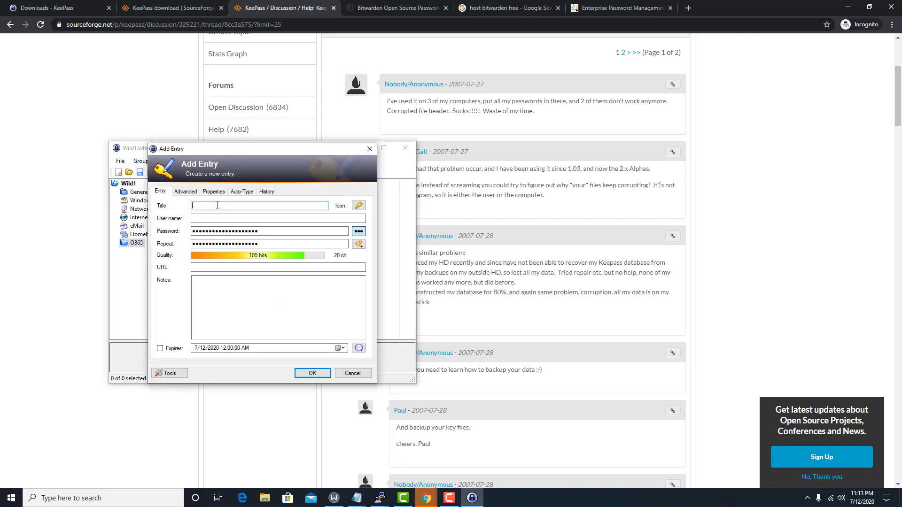
pyautogui.write('Email')
pyautogui.press('Tab')
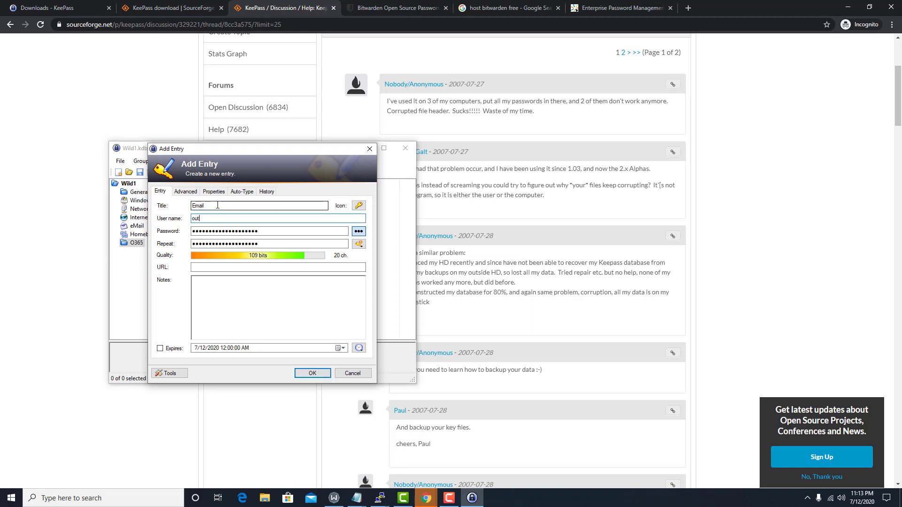
pyautogui.press('Tab')
pyautogui.hotkey('ctrl', 'h')
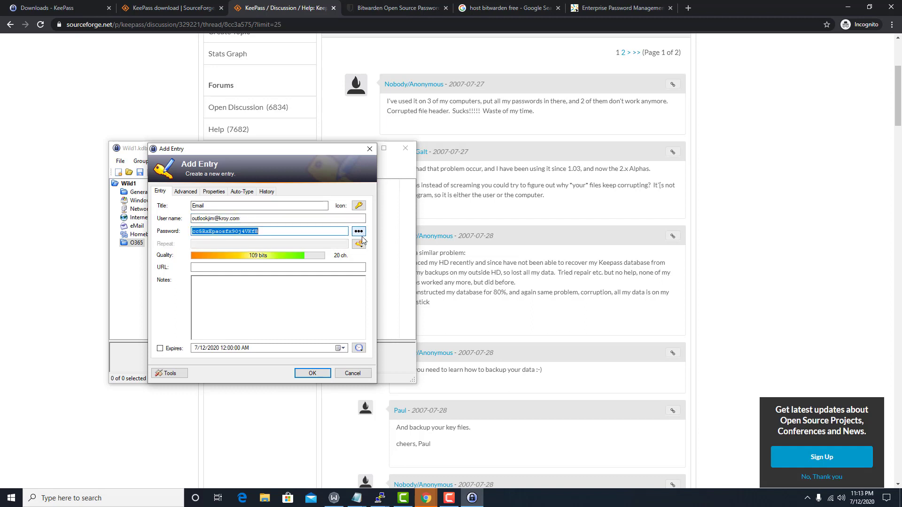
pyautogui.click(316, 229)
pyautogui.hotkey('ctrl', 'a')
pyautogui.click(313, 373)
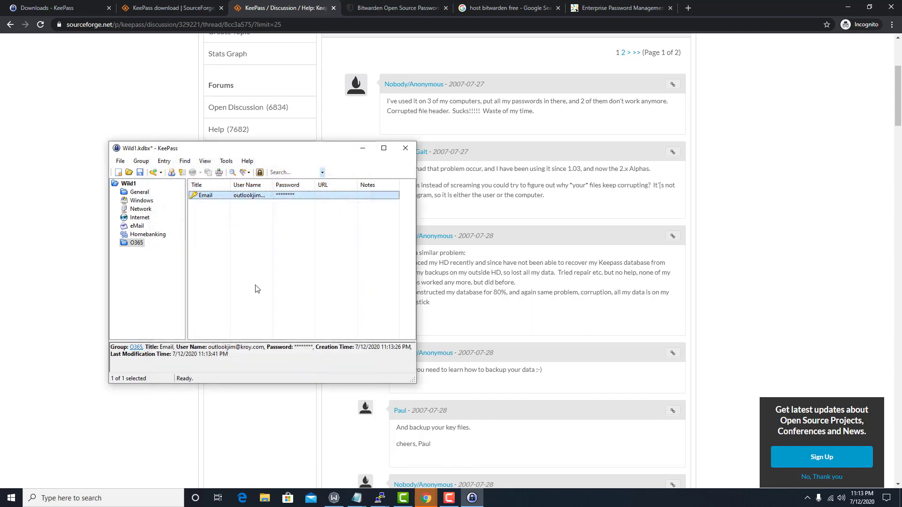
# Tint the Email entry Light Green via Edit Entry (Quick) > Color
pyautogui.rightClick(284, 196)
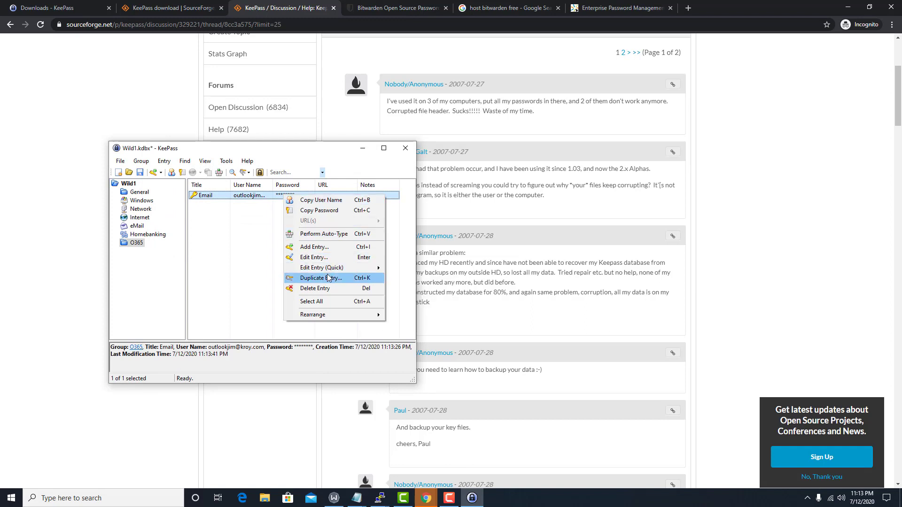
pyautogui.moveTo(327, 270)
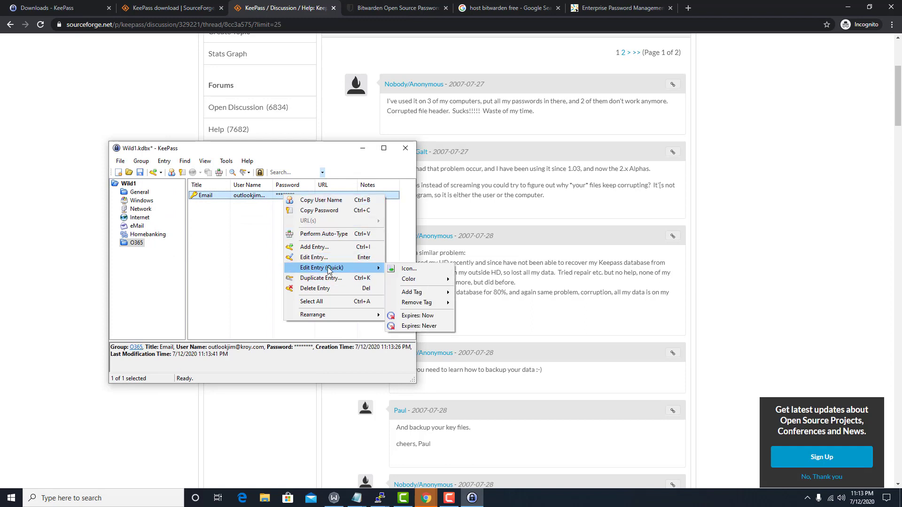
pyautogui.moveTo(435, 280)
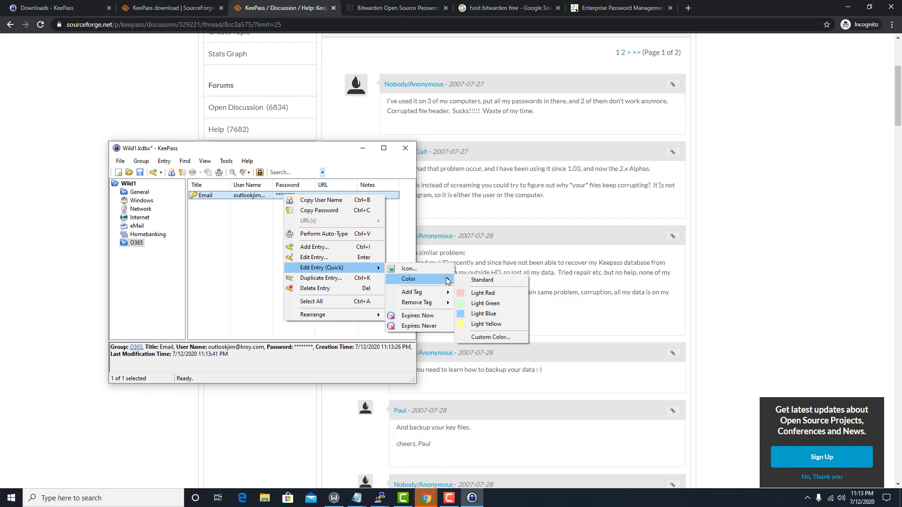
pyautogui.click(486, 303)
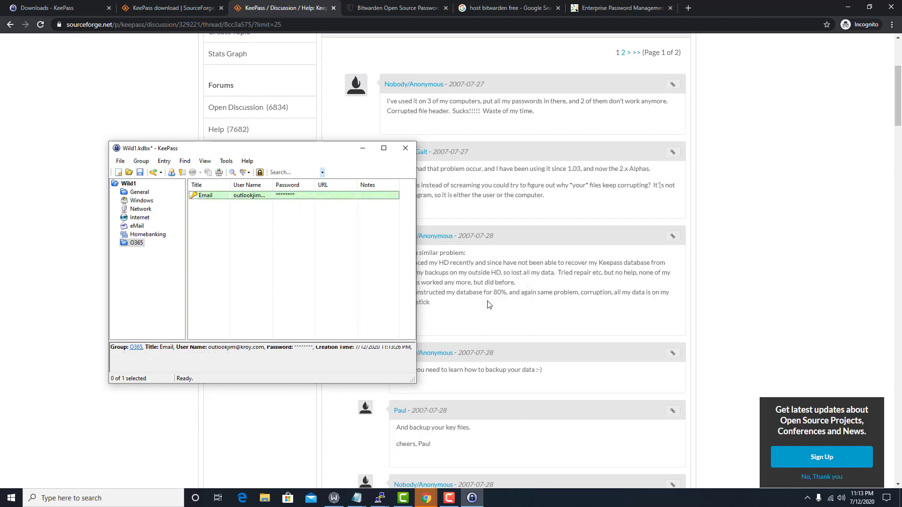
# Replace the Email entry's password with a new eight-character one, confirmed and saved
pyautogui.rightClick(249, 195)
pyautogui.click(286, 257)
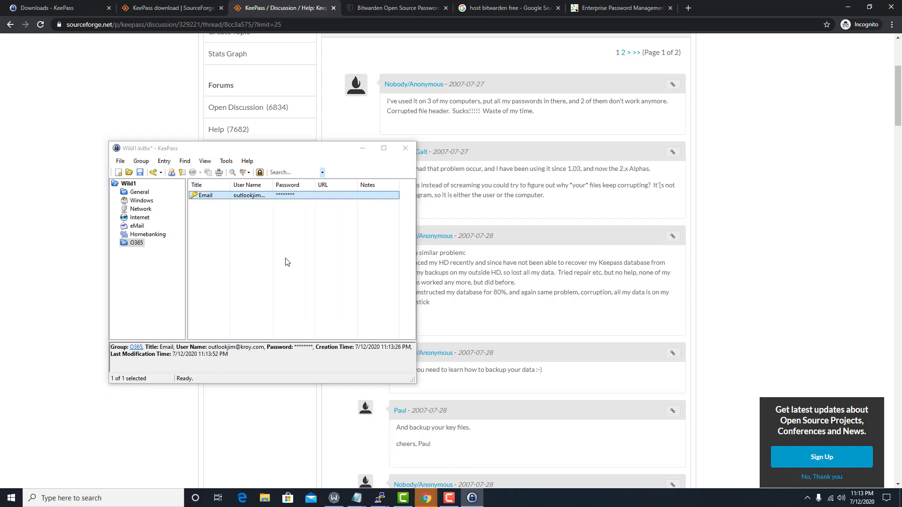
pyautogui.doubleClick(270, 231)
pyautogui.press('BackSpace')
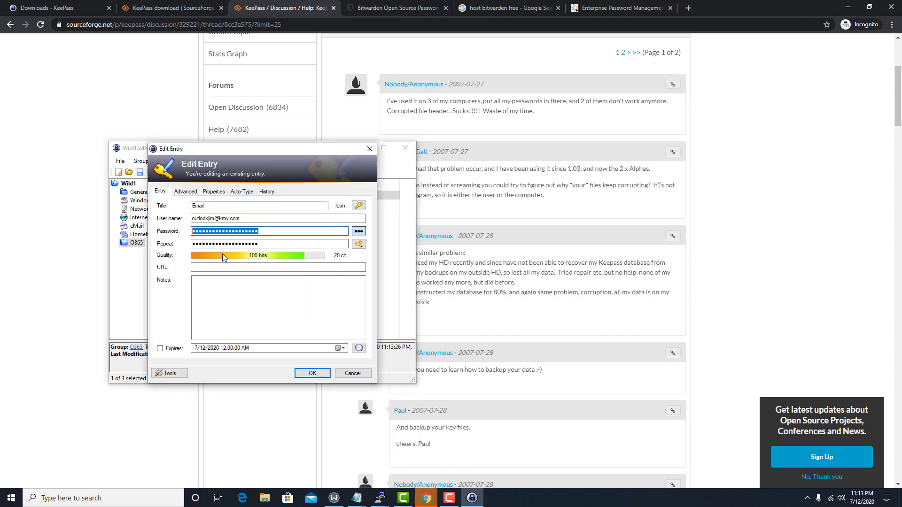
pyautogui.write('********')
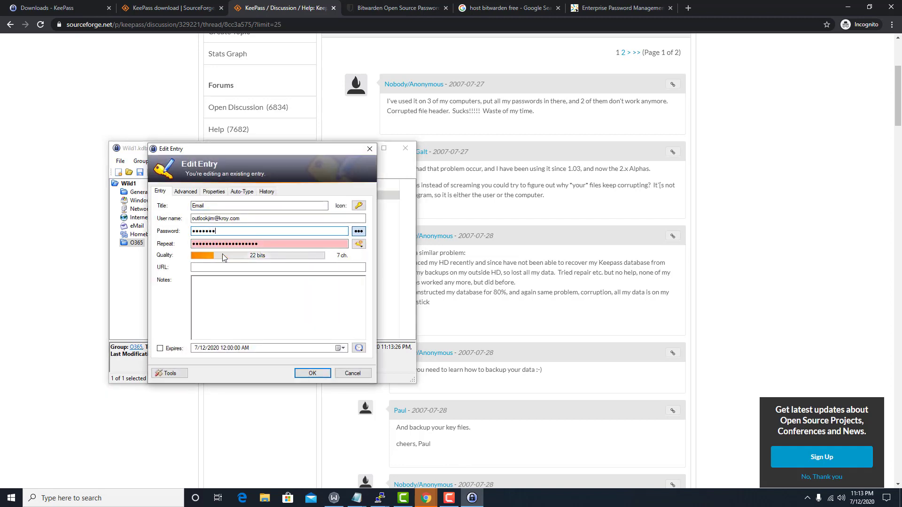
pyautogui.press('Tab')
pyautogui.write('*')
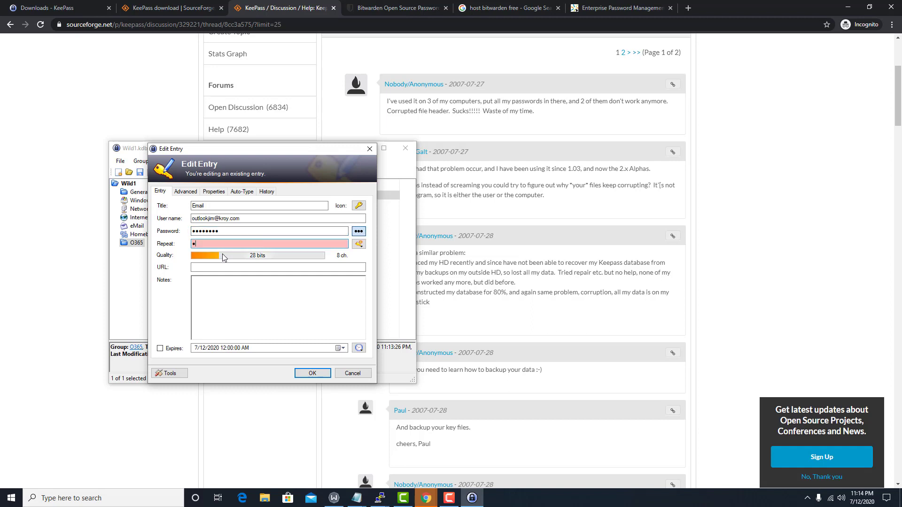
pyautogui.write('*******')
pyautogui.press('Return')
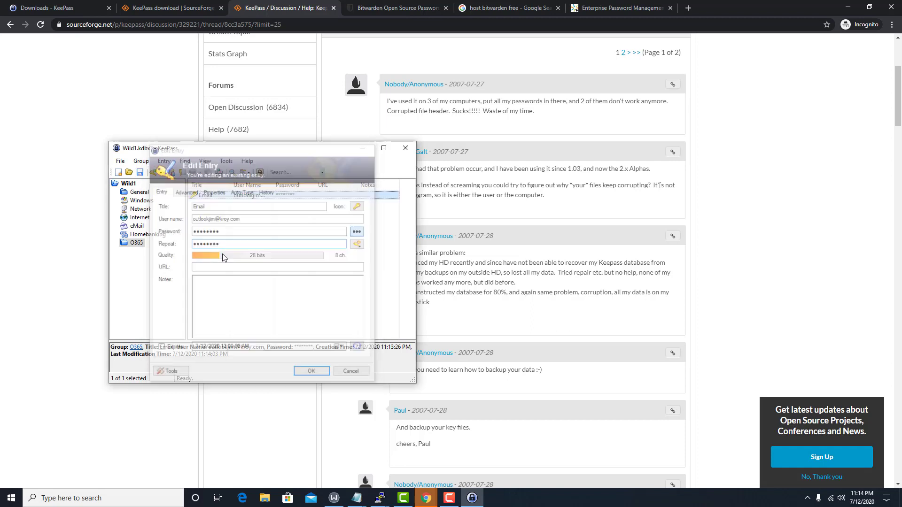
# Copy the Email entry's password, then its user name, then the password again by double-clicking
pyautogui.rightClick(284, 194)
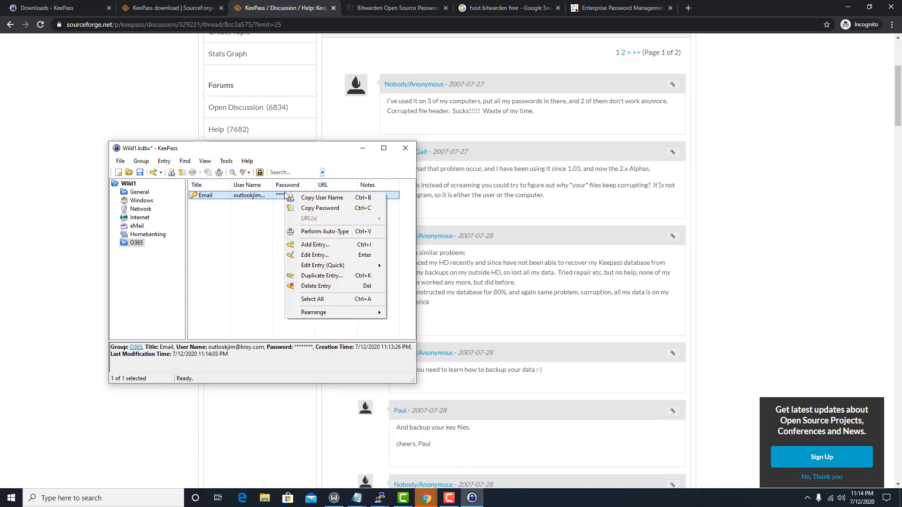
pyautogui.click(323, 208)
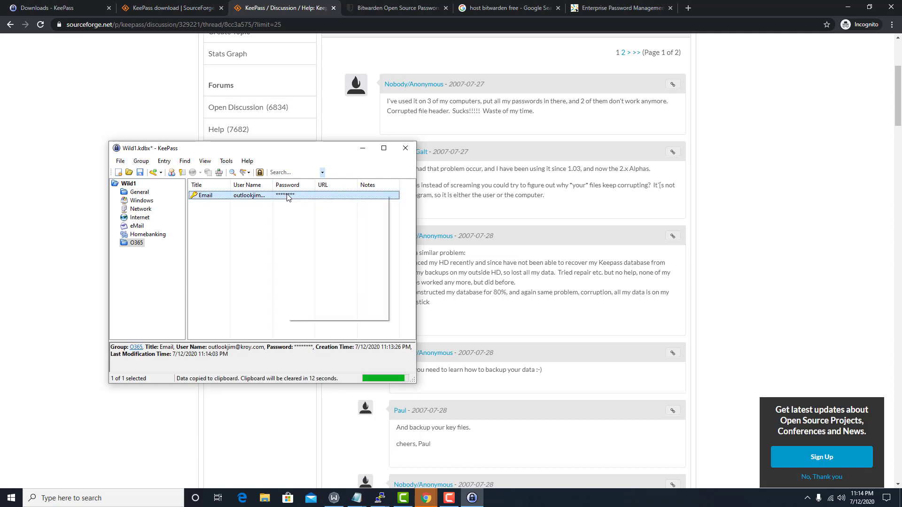
pyautogui.rightClick(288, 195)
pyautogui.click(317, 205)
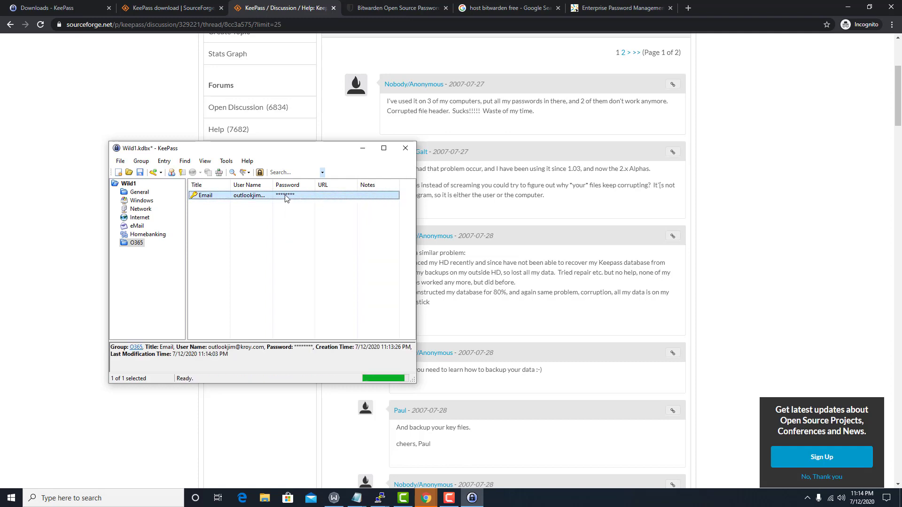
pyautogui.doubleClick(285, 198)
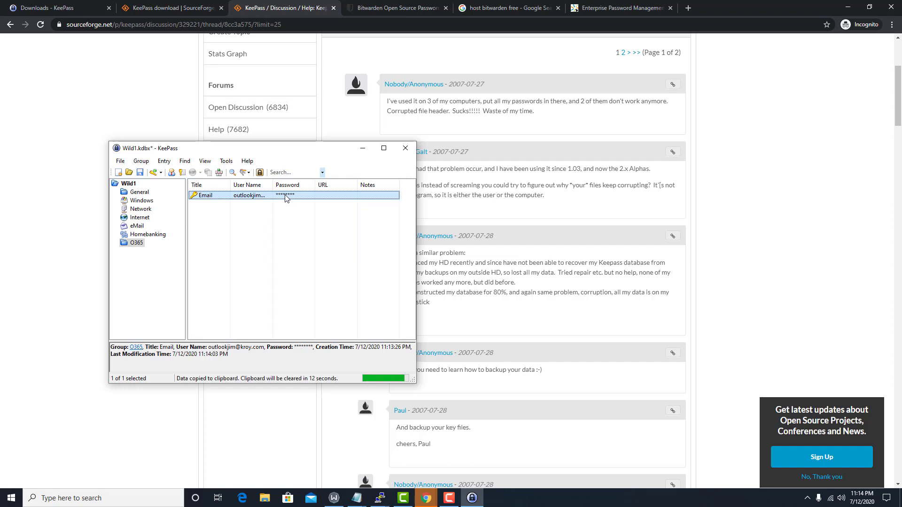
pyautogui.rightClick(285, 197)
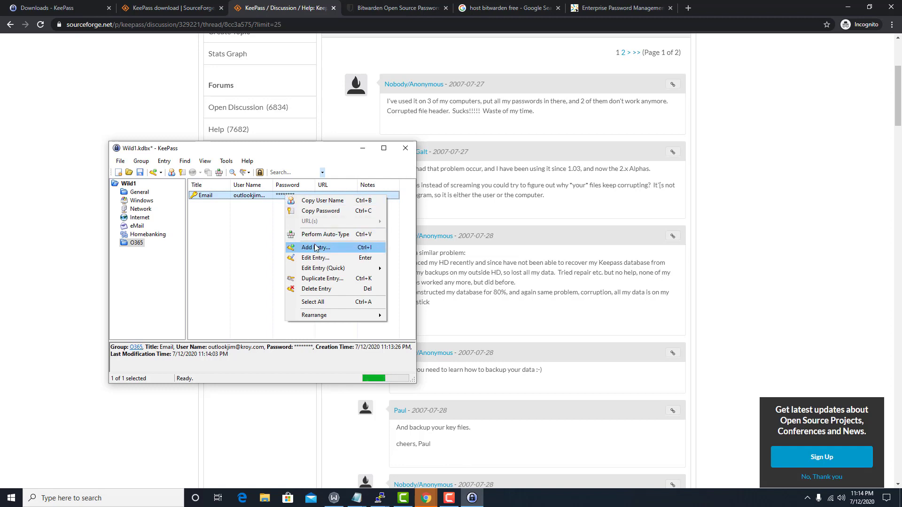
pyautogui.click(252, 245)
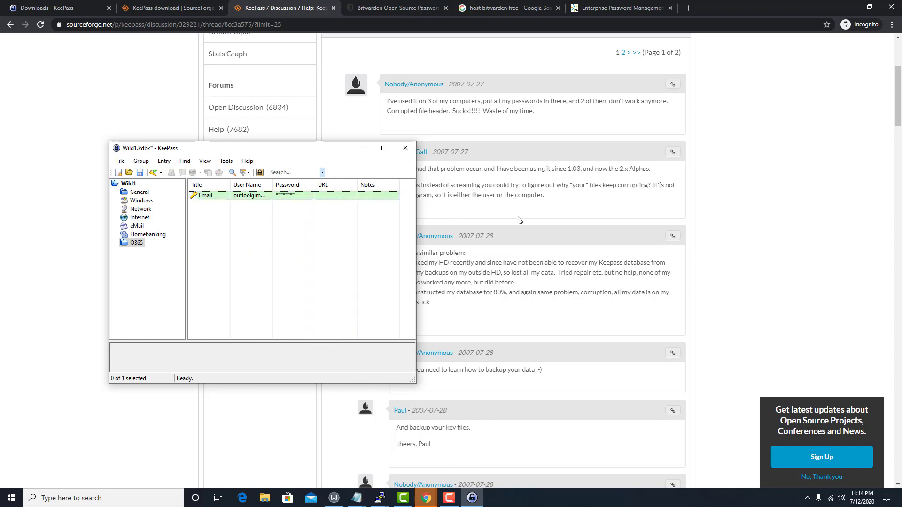
# Reposition the KeePass window, close it, and save the changes to Wild1.kdbx
pyautogui.moveTo(252, 148); pyautogui.dragTo(279, 163)
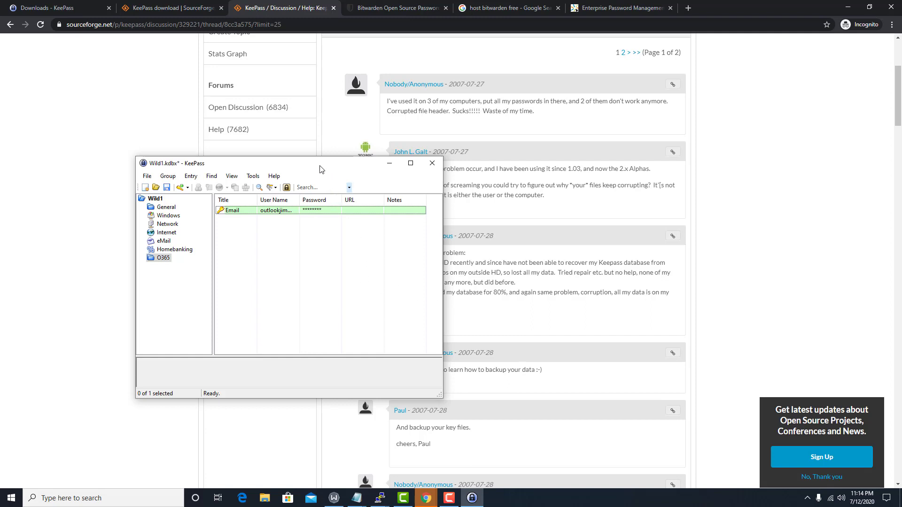
pyautogui.moveTo(322, 167); pyautogui.dragTo(218, 170)
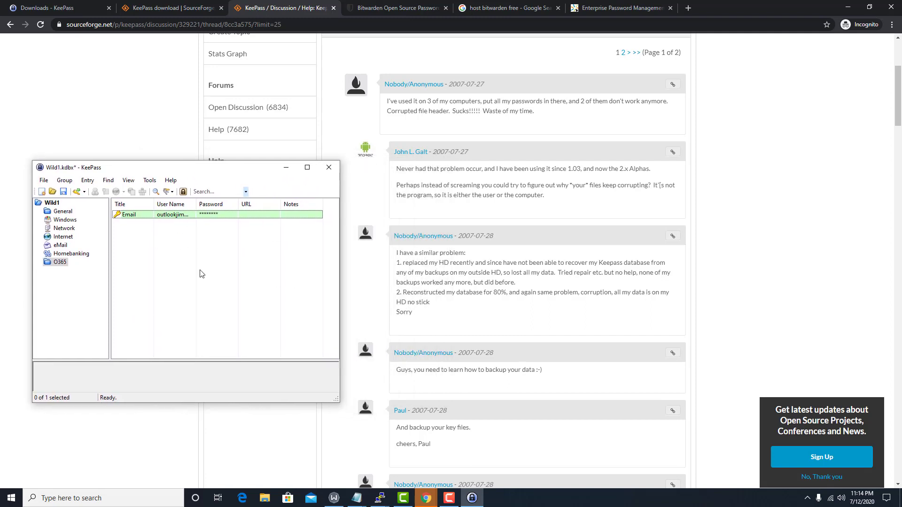
pyautogui.moveTo(205, 171); pyautogui.dragTo(214, 141)
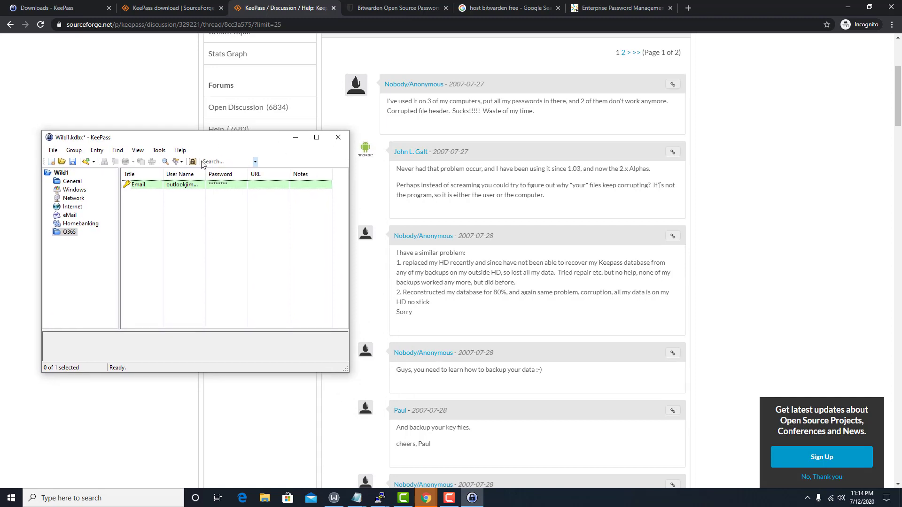
pyautogui.click(338, 139)
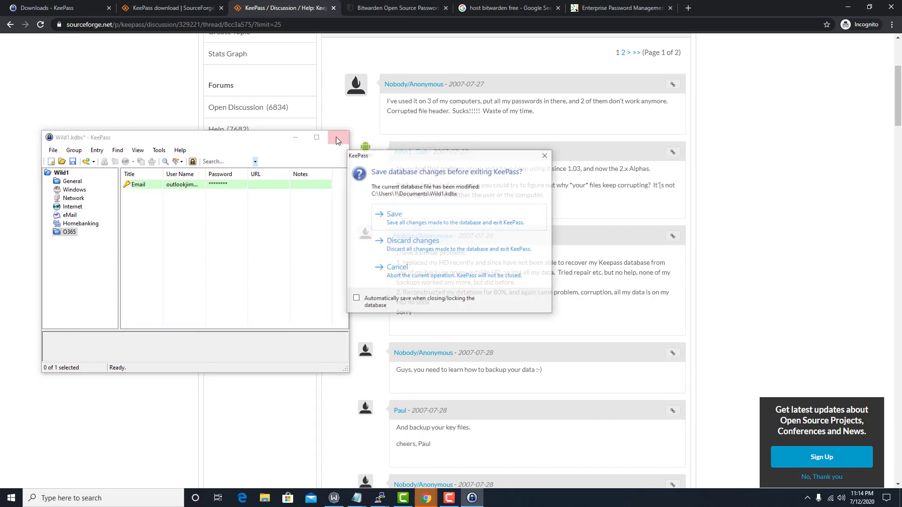
pyautogui.click(407, 214)
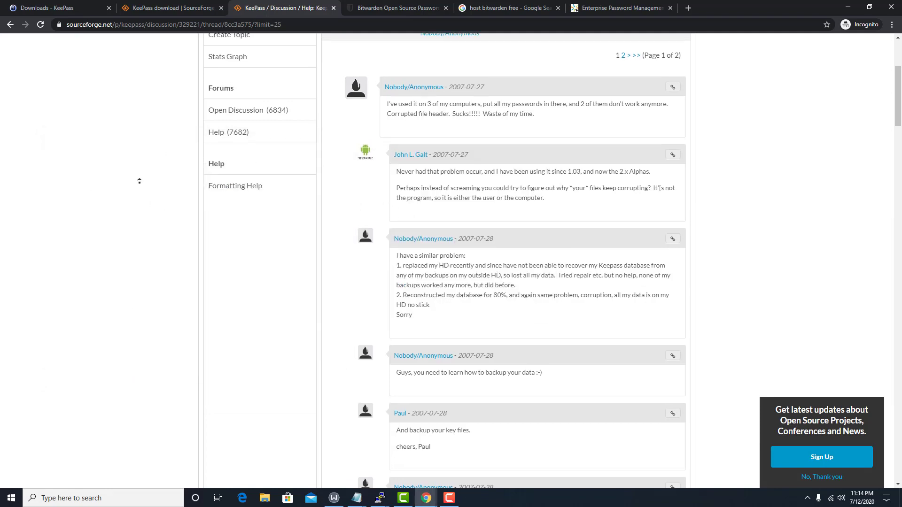
pyautogui.scroll(4, 141, 155)
pyautogui.scroll(-8, 414, 273)
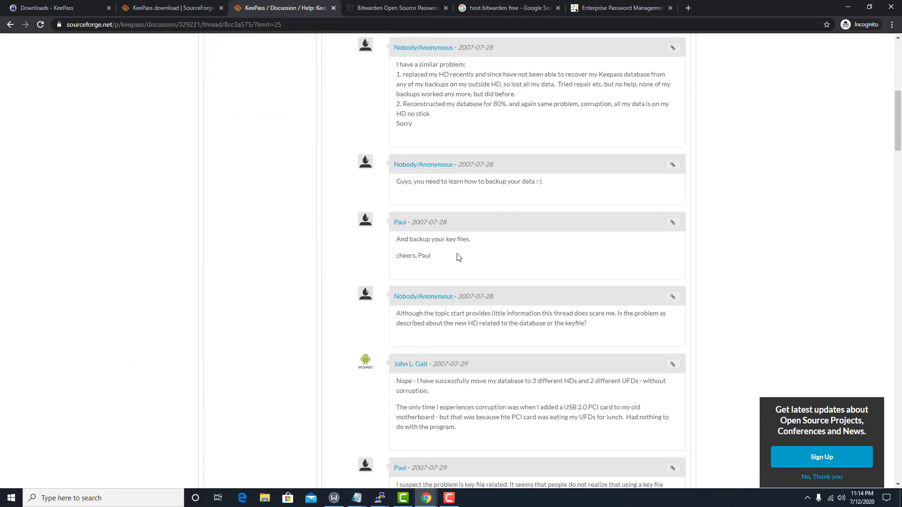
pyautogui.scroll(-15, 458, 257)
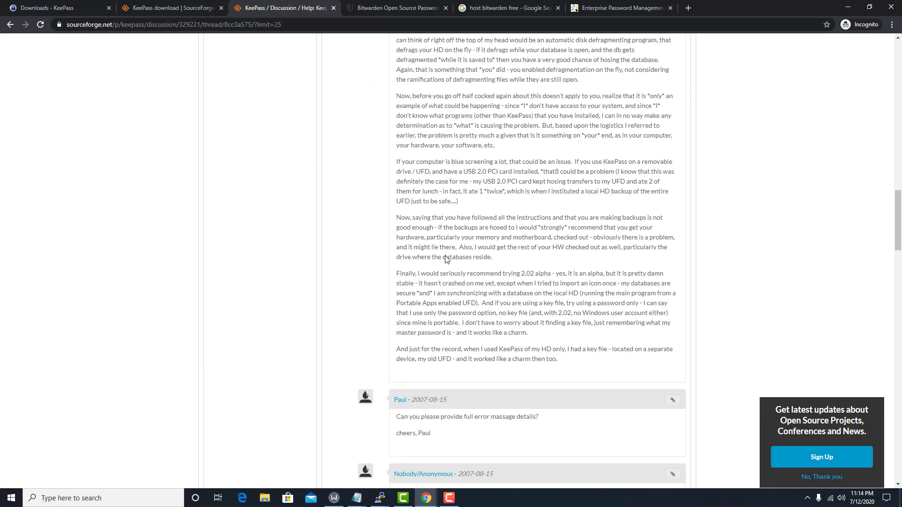
pyautogui.scroll(-2, 446, 259)
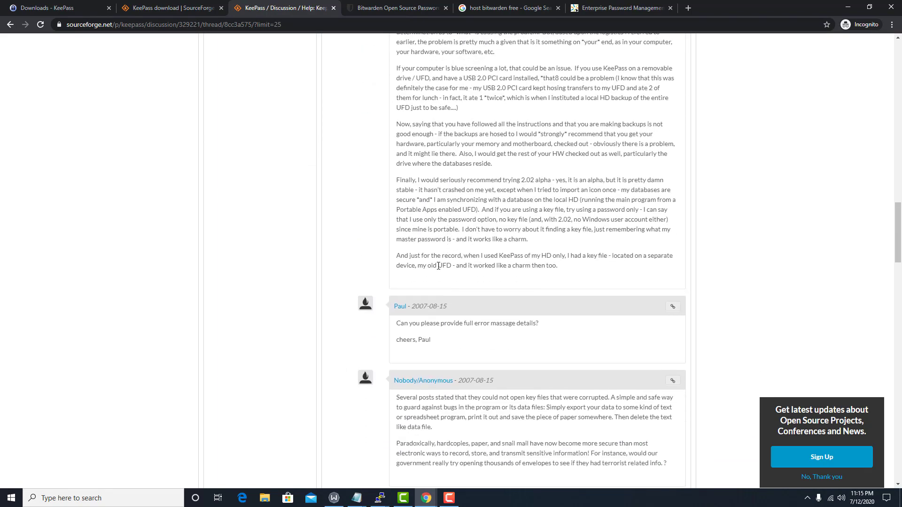
pyautogui.scroll(12, 437, 266)
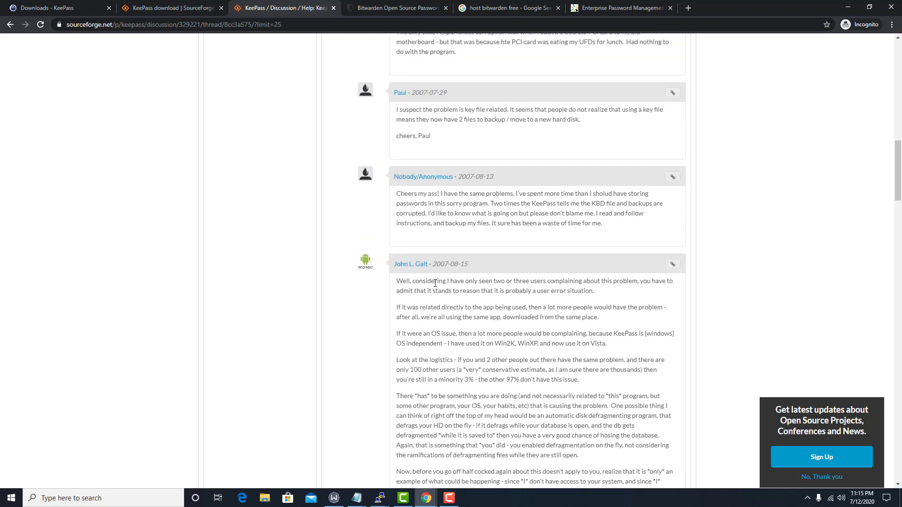
pyautogui.scroll(15, 435, 283)
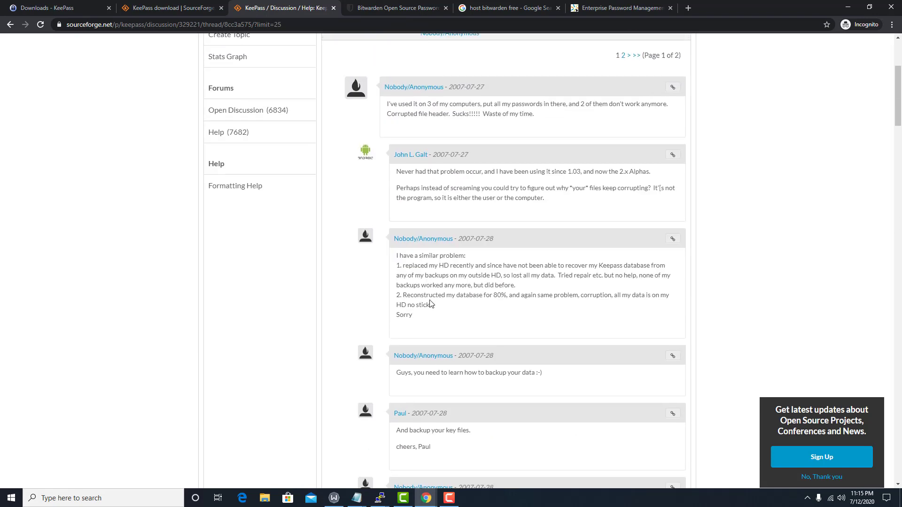
pyautogui.scroll(4, 433, 282)
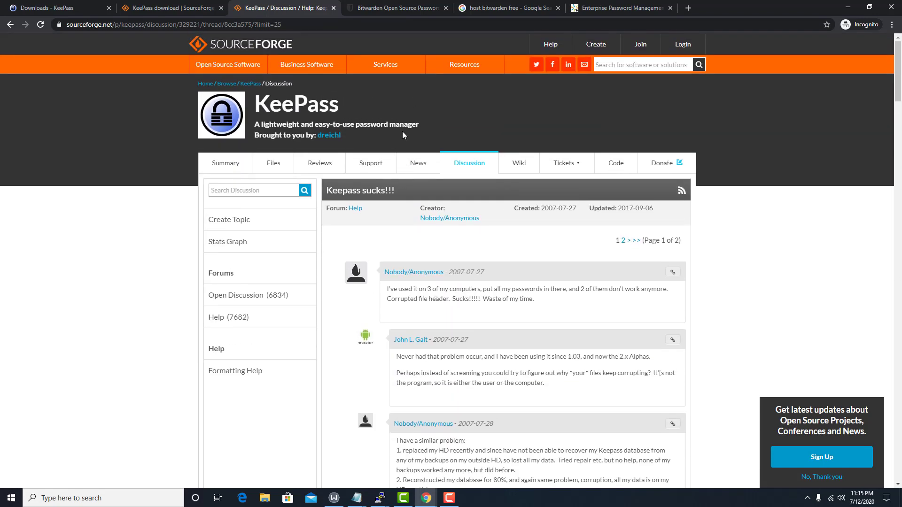
# Scroll through the Bitwarden homepage, then switch to the 'host bitwarden free' Google results
pyautogui.click(401, 8)
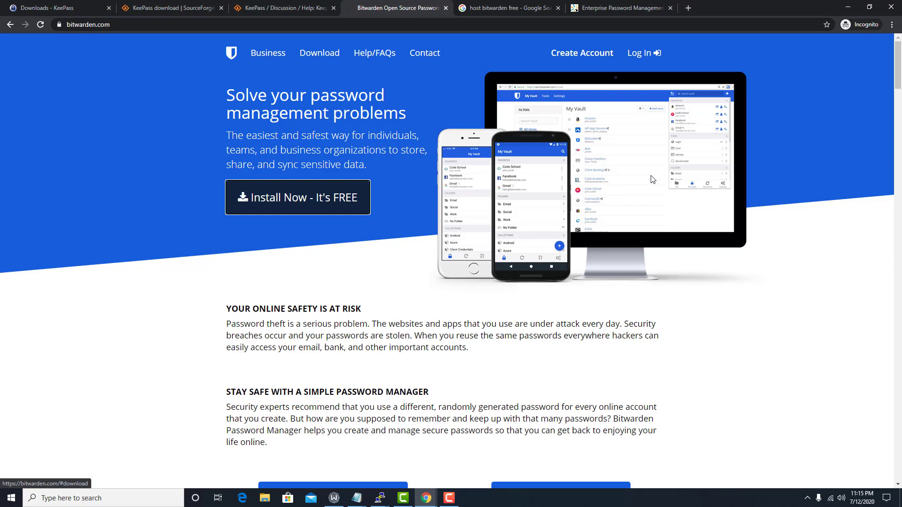
pyautogui.scroll(-4, 591, 170)
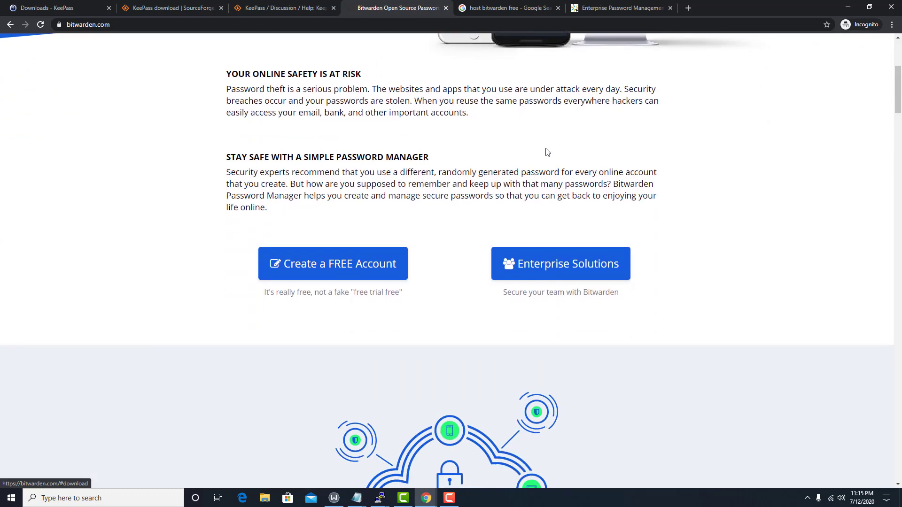
pyautogui.scroll(4, 497, 193)
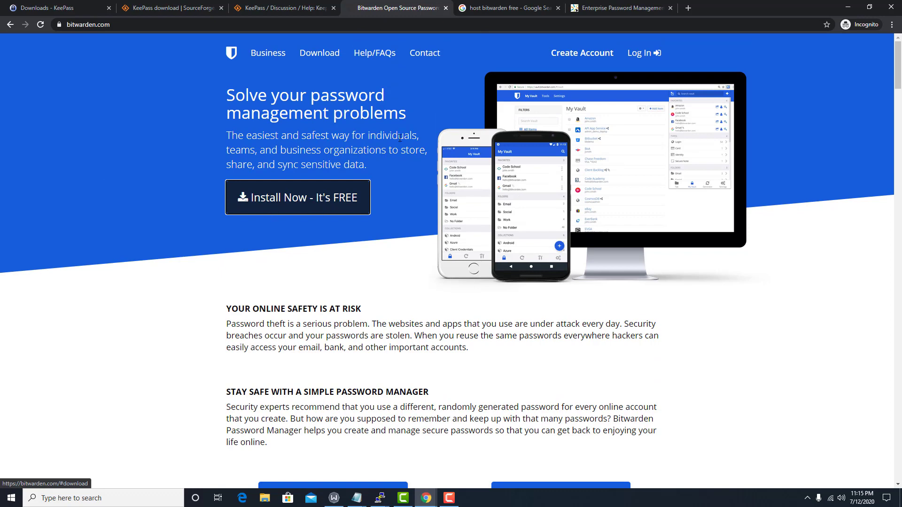
pyautogui.click(478, 11)
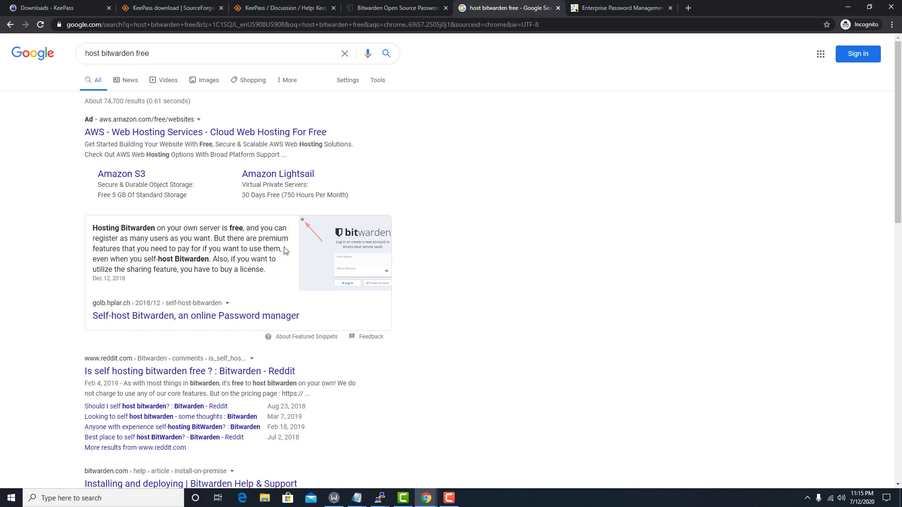
# Return to the Bitwarden homepage headed 'Solve your password management problems'
pyautogui.click(422, 8)
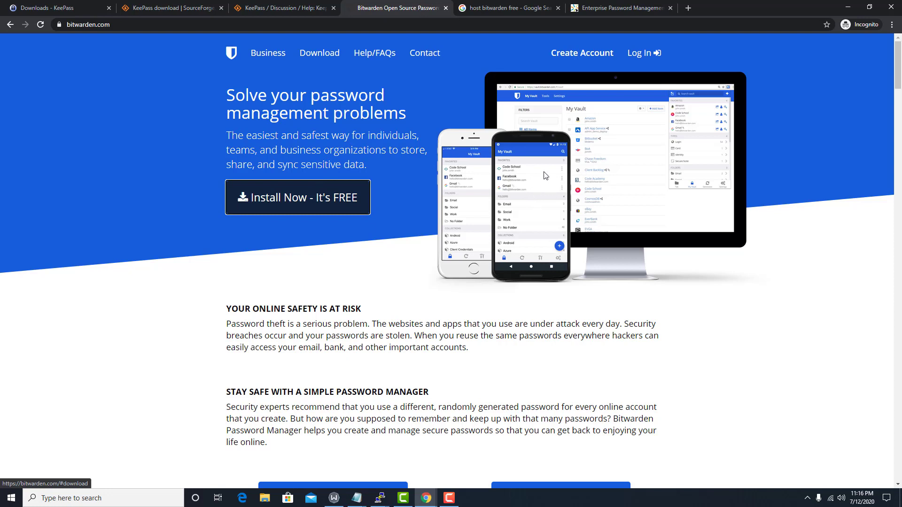
pyautogui.click(611, 8)
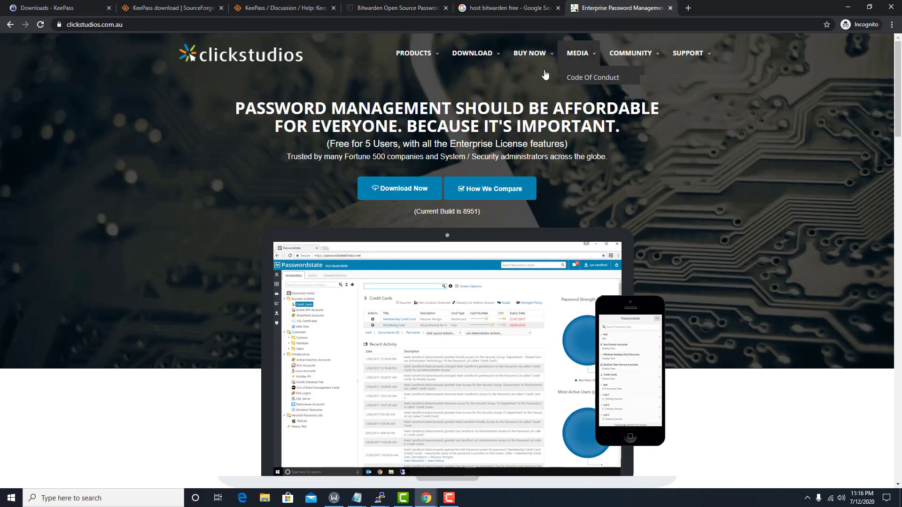